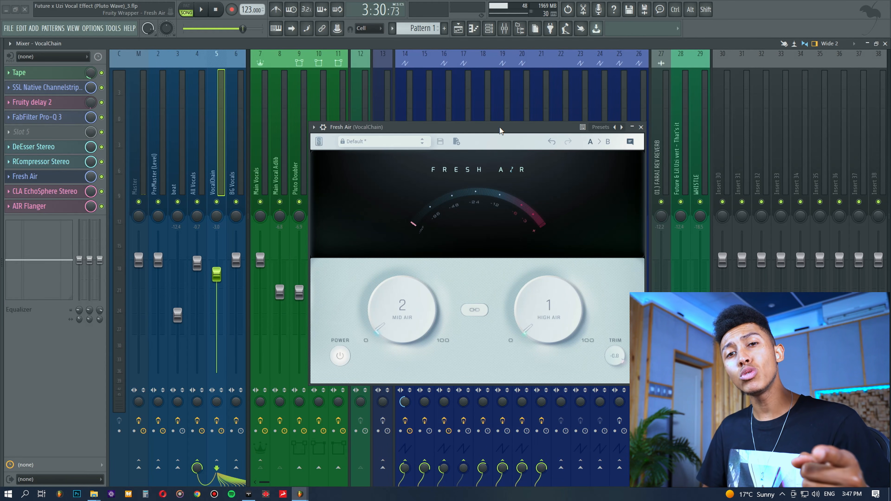
pyautogui.moveTo(499, 125); pyautogui.dragTo(468, 111)
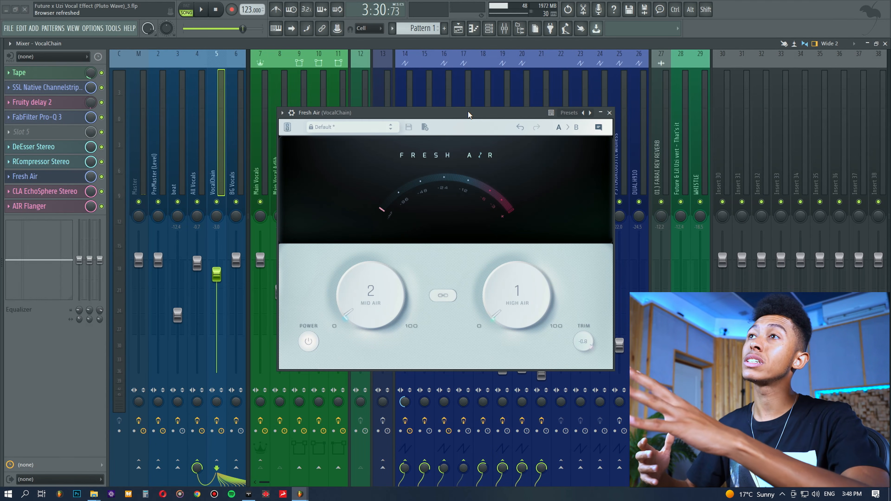
pyautogui.moveTo(468, 111); pyautogui.dragTo(469, 104)
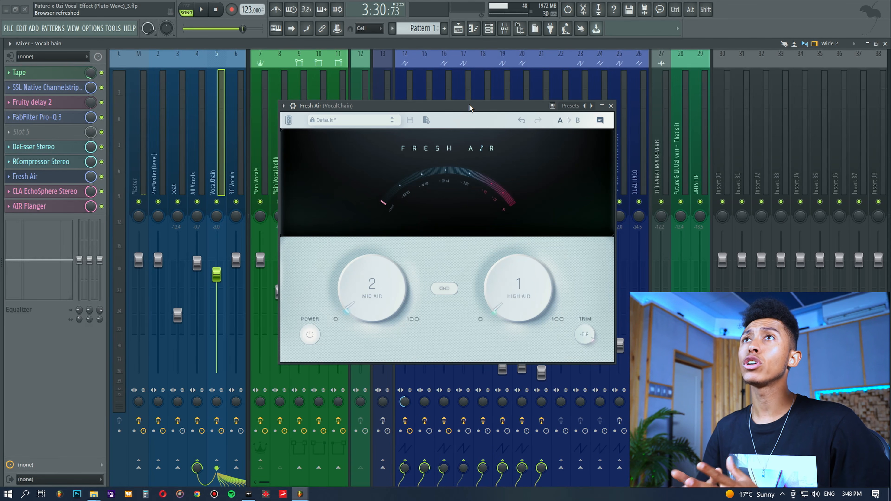
pyautogui.moveTo(469, 105); pyautogui.dragTo(520, 105)
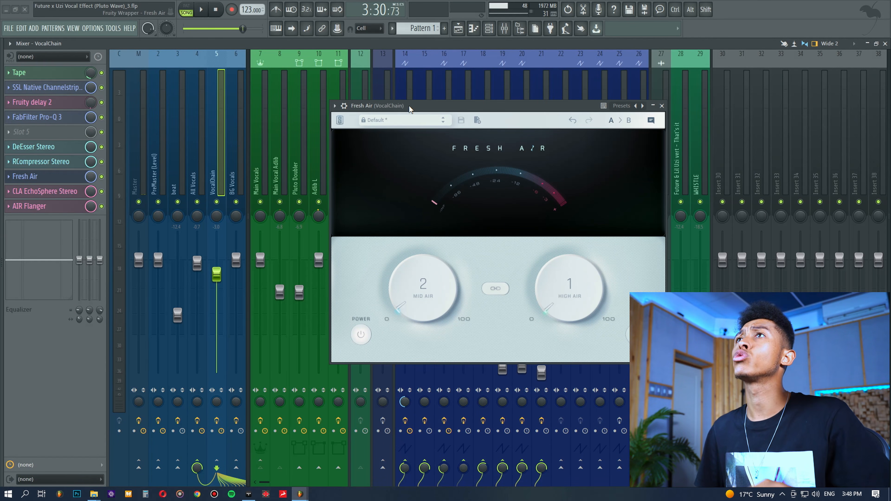
pyautogui.moveTo(409, 106); pyautogui.dragTo(357, 111)
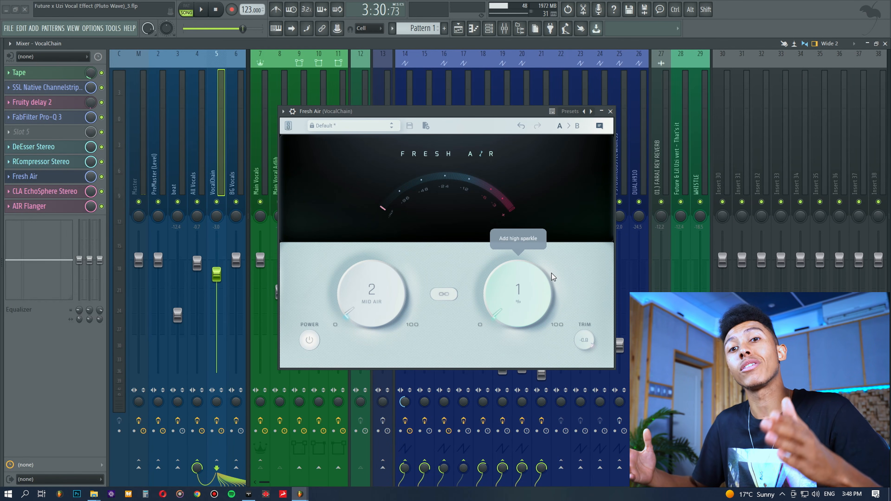
pyautogui.moveTo(481, 112); pyautogui.dragTo(500, 102)
# Play the song and toggle Fresh Air's bypass on VocalChain to compare the vocals with and without it
pyautogui.press('space')
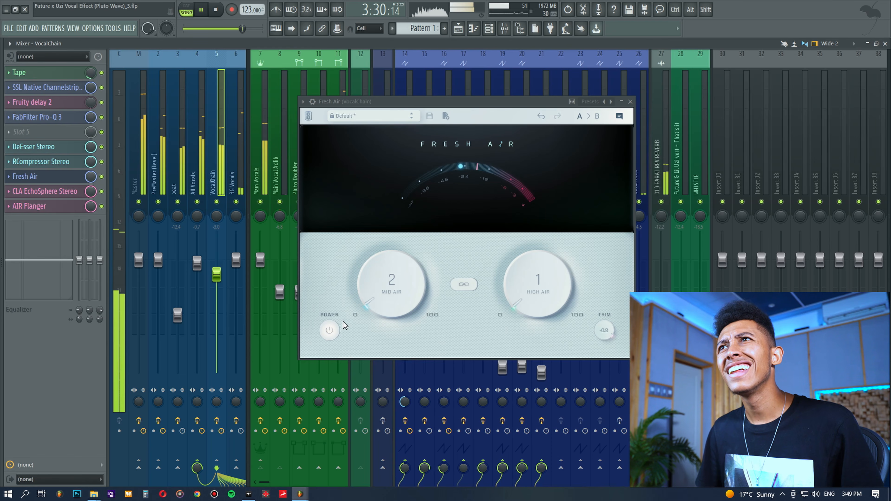
pyautogui.click(329, 330)
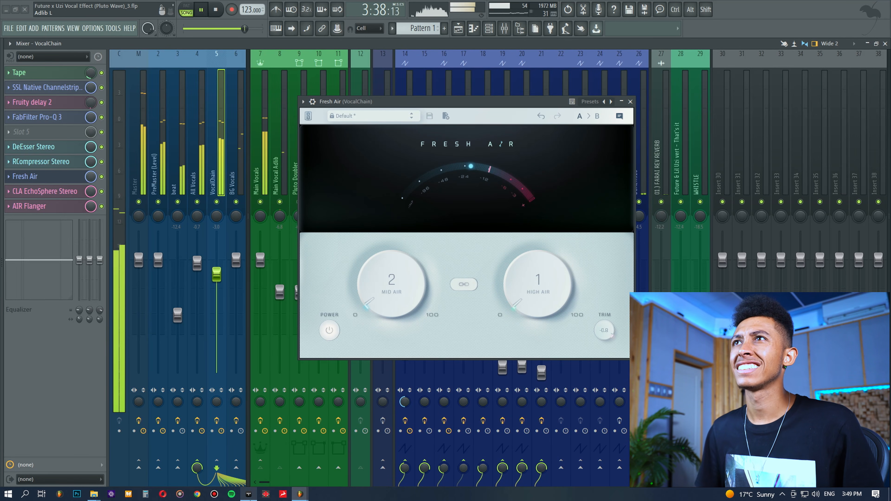
pyautogui.click(330, 333)
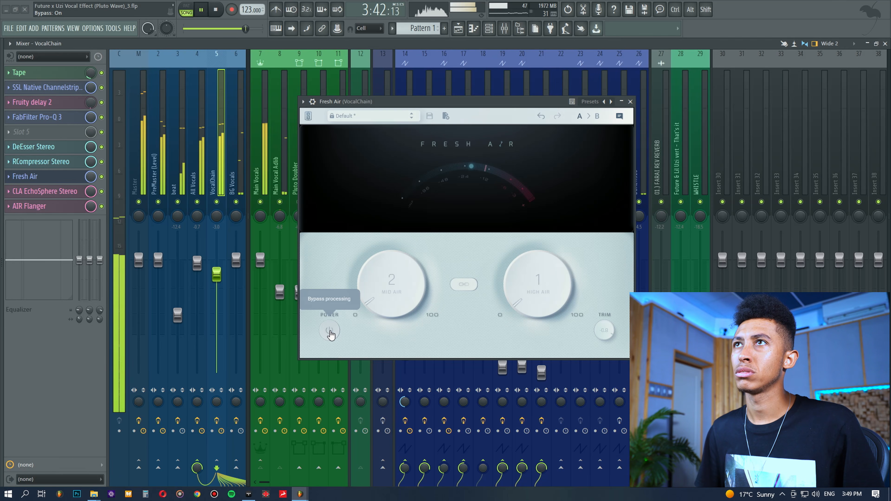
pyautogui.click(330, 332)
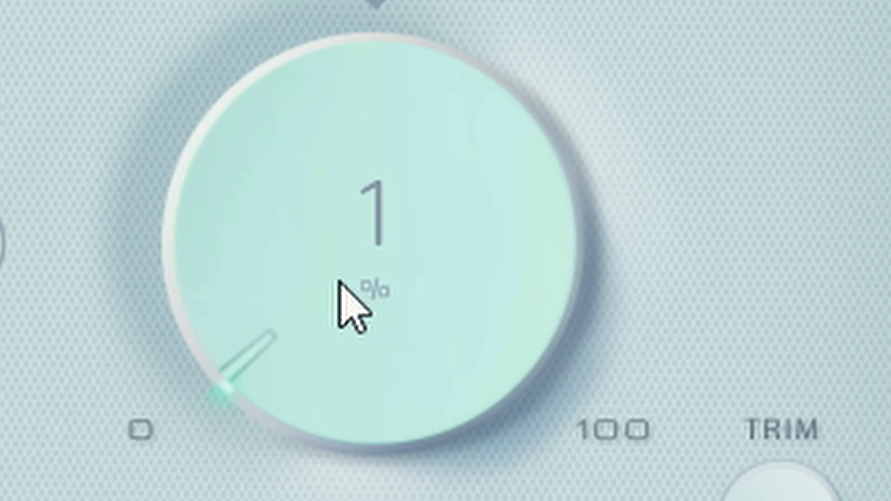
# Audition the vocals with Fresh Air's High Air raised to 47 on VocalChain, and undo the change
pyautogui.moveTo(532, 291); pyautogui.dragTo(513, 103)
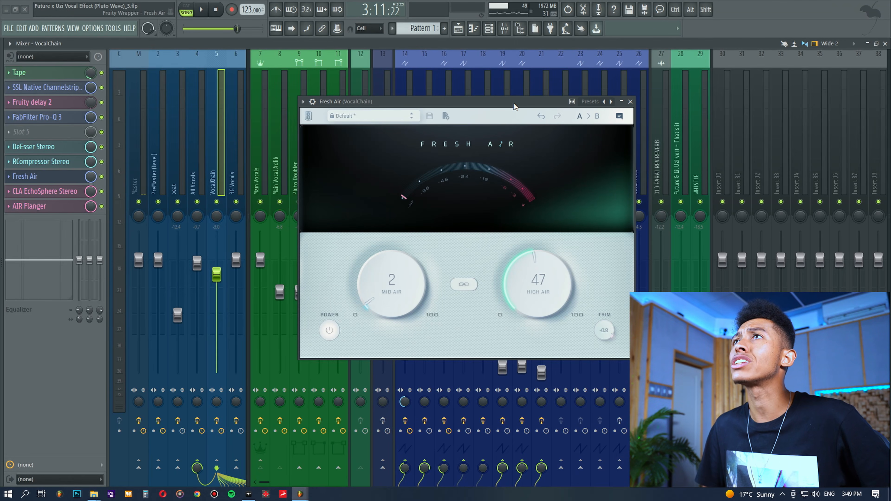
pyautogui.press('space')
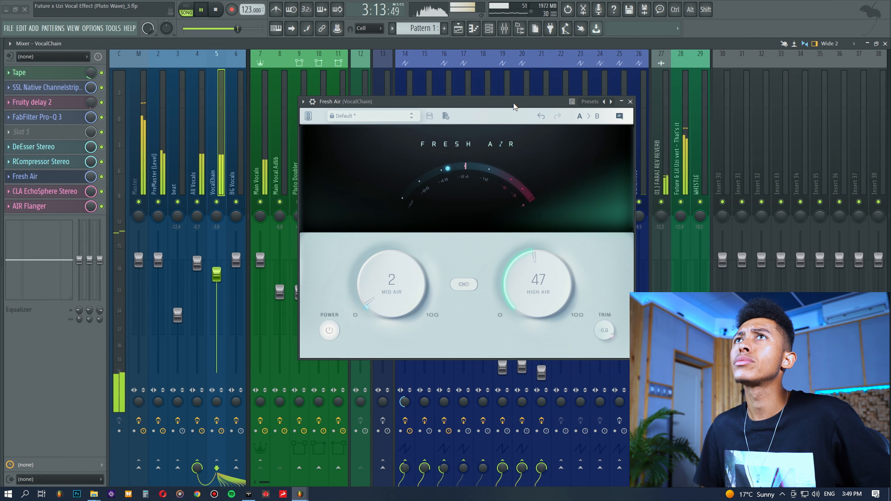
pyautogui.click(541, 118)
pyautogui.press('space')
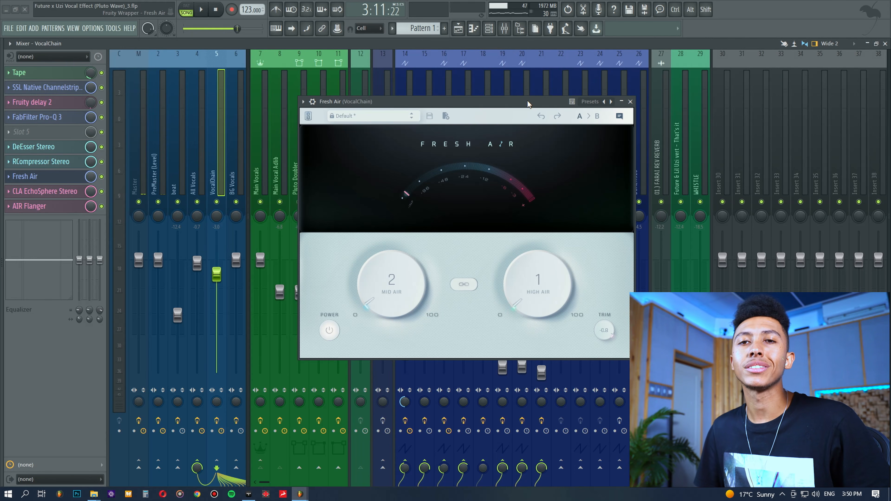
pyautogui.moveTo(528, 101); pyautogui.dragTo(539, 119)
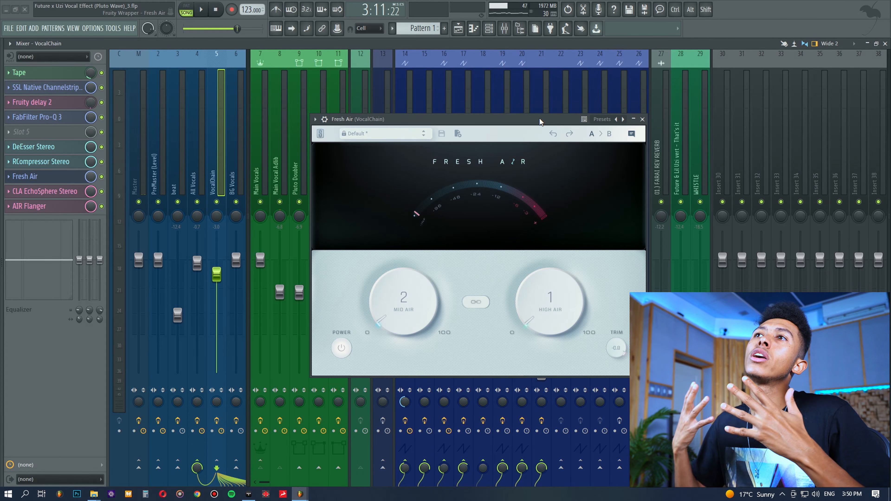
pyautogui.moveTo(539, 118); pyautogui.dragTo(541, 99)
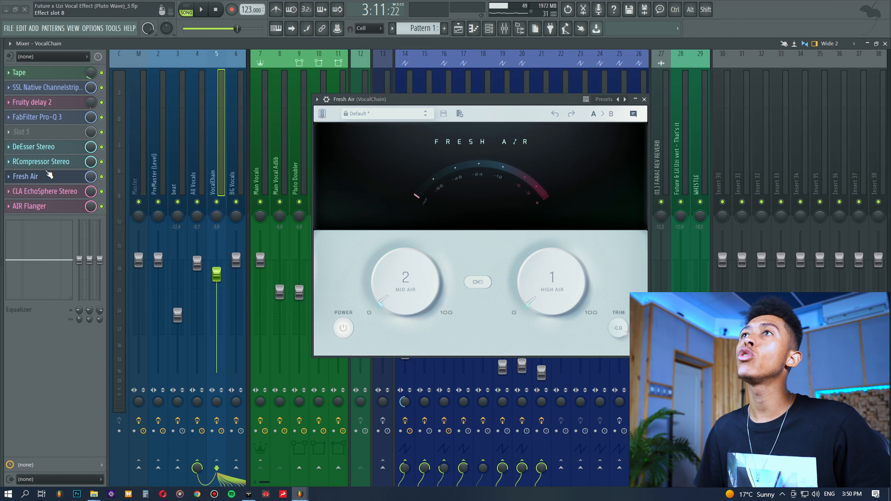
pyautogui.moveTo(430, 99); pyautogui.dragTo(397, 89)
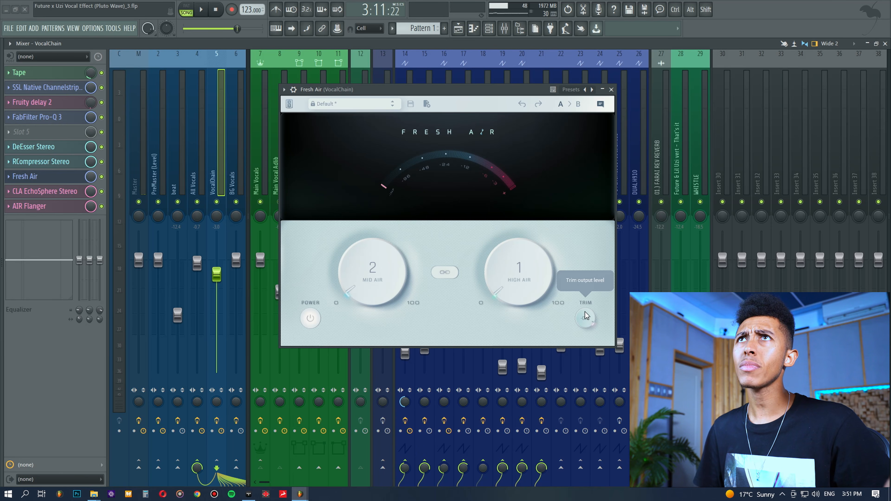
# Inspect the SSL Native Channelstrip's EQ settings and the FabFilter Pro-Q 3 bands on VocalChain, closing each plugin
pyautogui.click(48, 88)
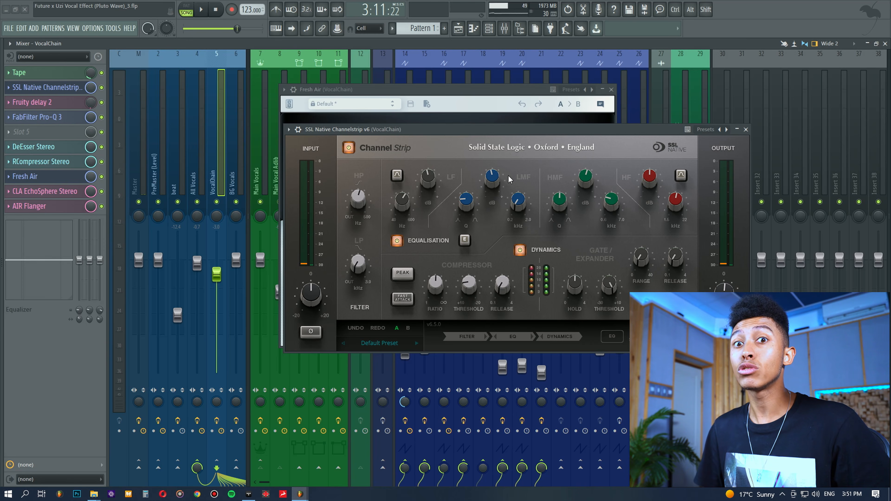
pyautogui.moveTo(498, 180)
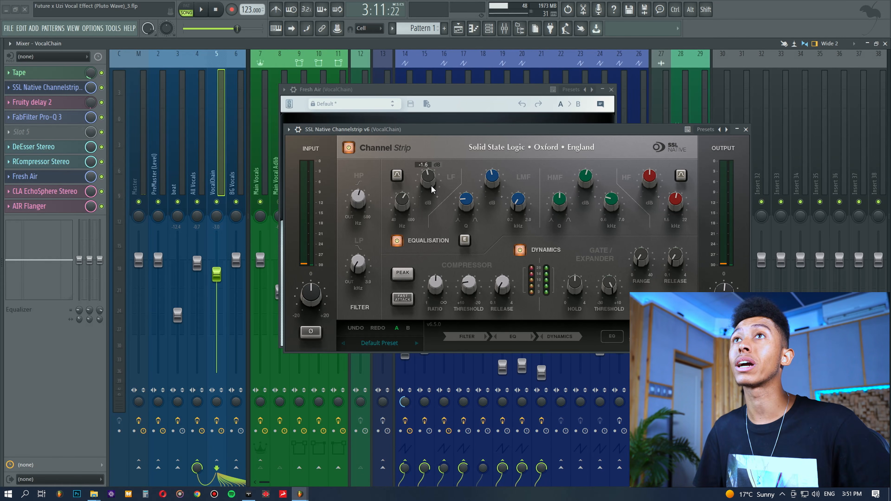
pyautogui.click(746, 130)
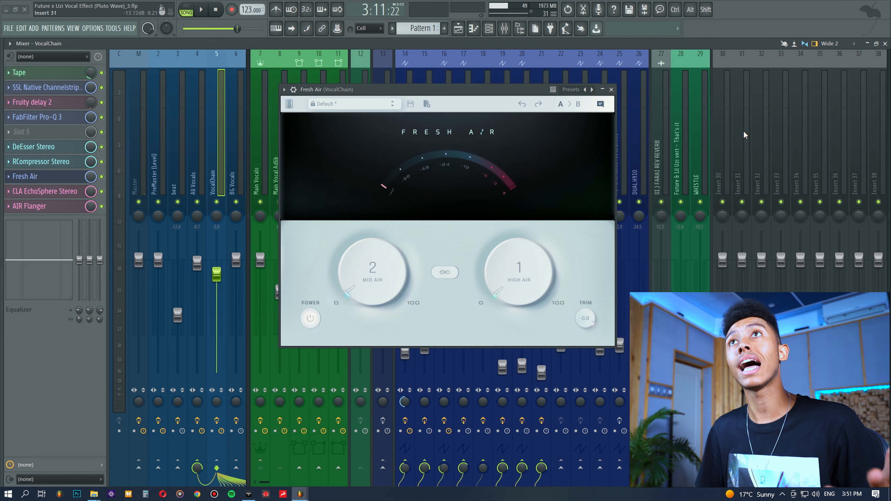
pyautogui.click(57, 116)
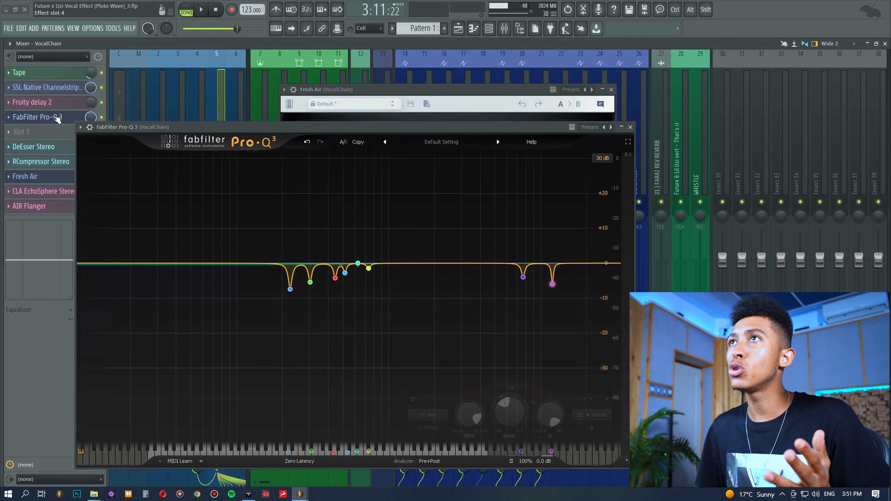
pyautogui.moveTo(523, 278)
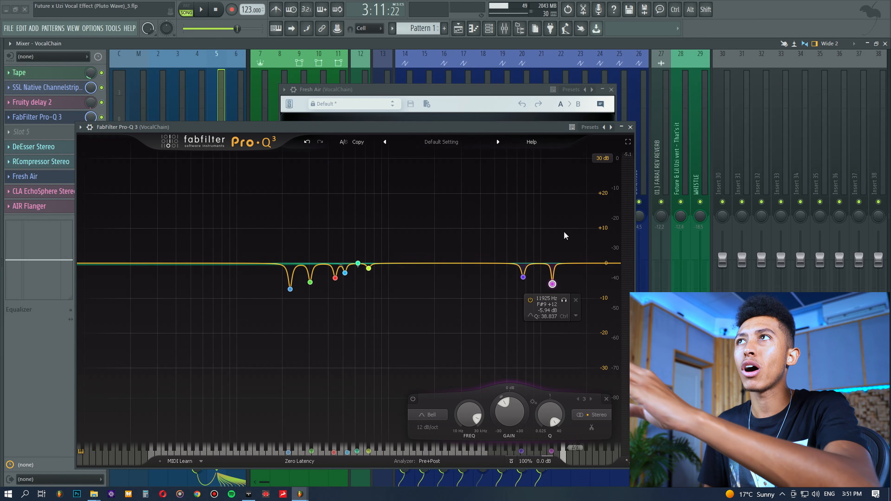
pyautogui.click(631, 127)
# Review the DeEsser Stereo and RCompressor Stereo settings on VocalChain and close both plugins
pyautogui.click(50, 147)
pyautogui.click(50, 147)
pyautogui.click(46, 165)
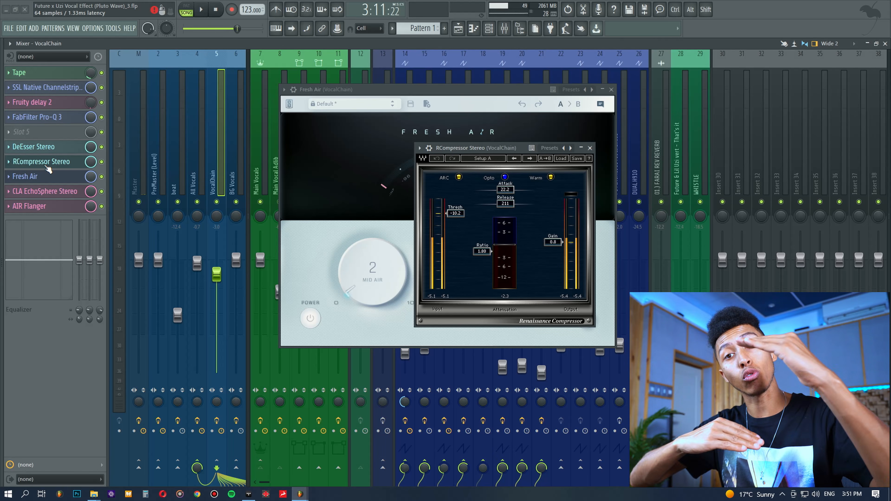
pyautogui.click(46, 166)
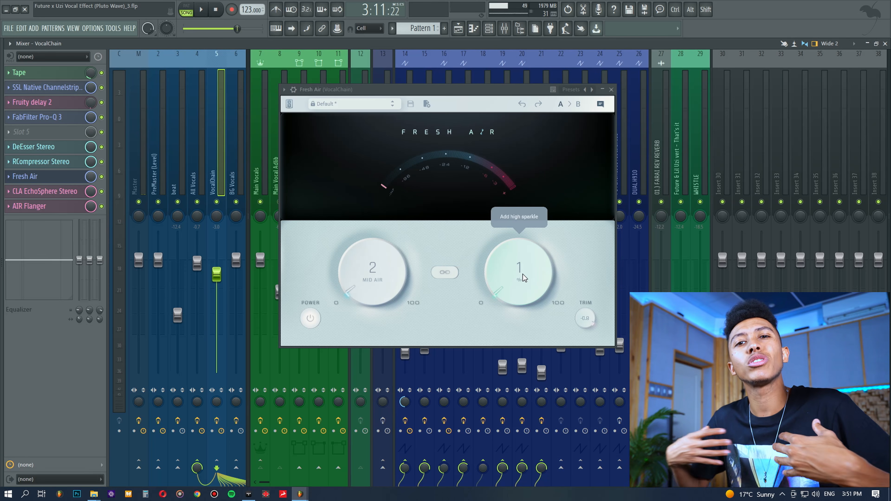
# Check VocalChain's FabFilter Pro-Q 3 curve again, and close both it and the Fresh Air plugin
pyautogui.click(52, 118)
pyautogui.moveTo(533, 129); pyautogui.dragTo(620, 83)
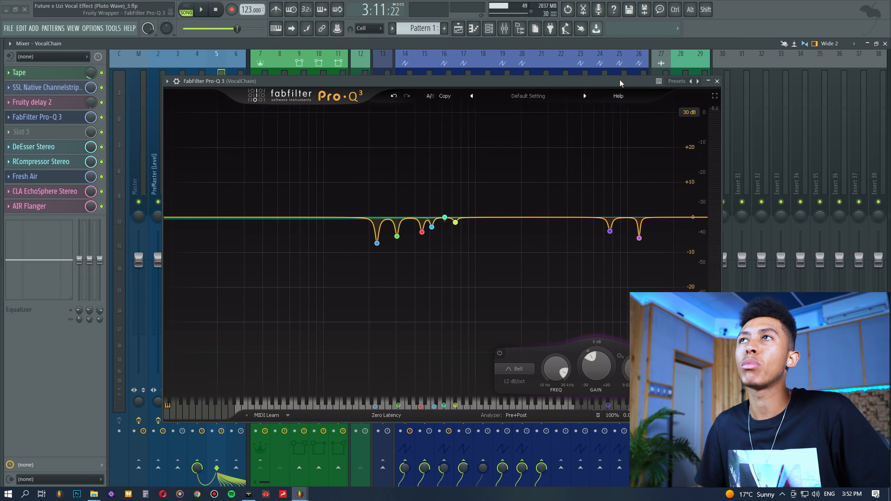
pyautogui.click(717, 81)
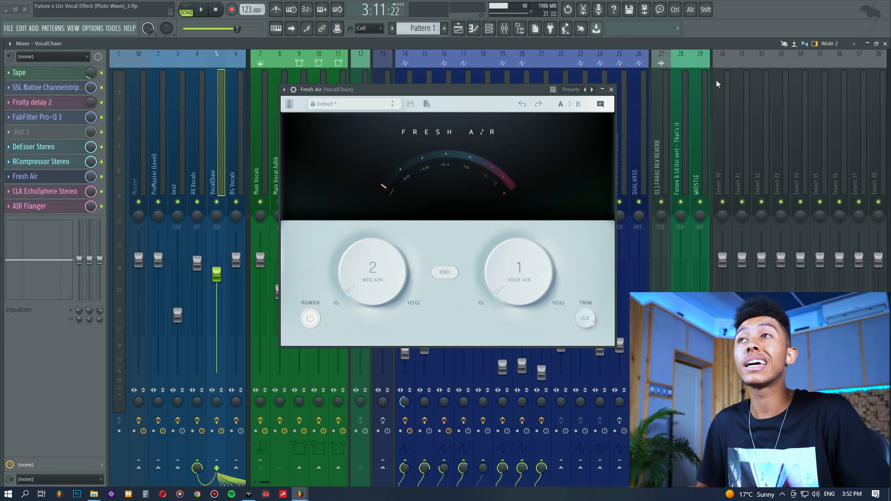
pyautogui.click(611, 89)
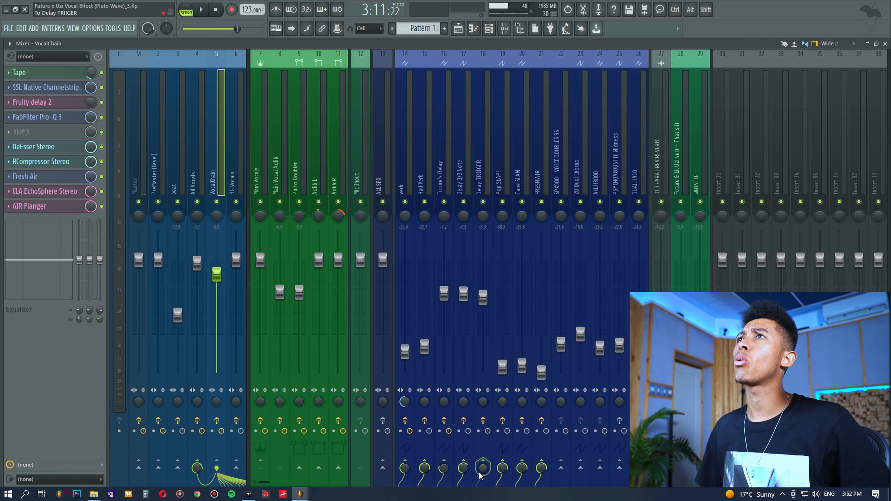
# Compare the VocalChain track with the FRESH AIR send track and inspect the send's Fresh Air plugin settings
pyautogui.click(542, 160)
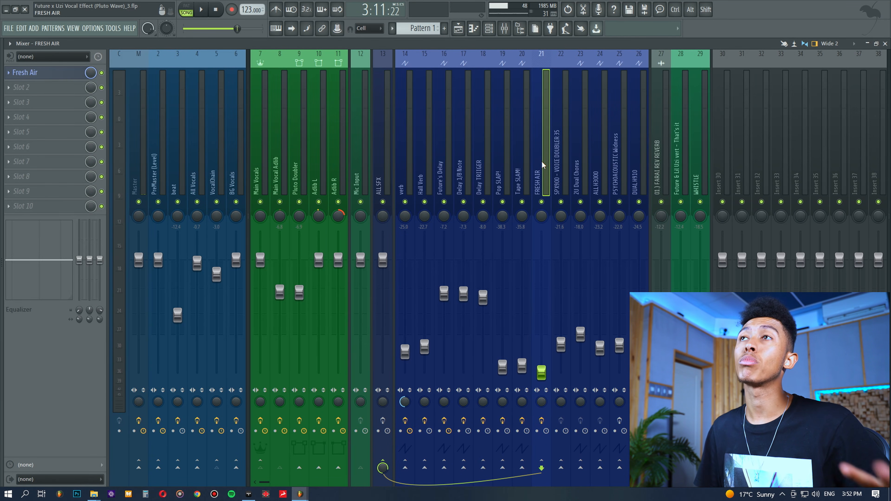
pyautogui.click(219, 169)
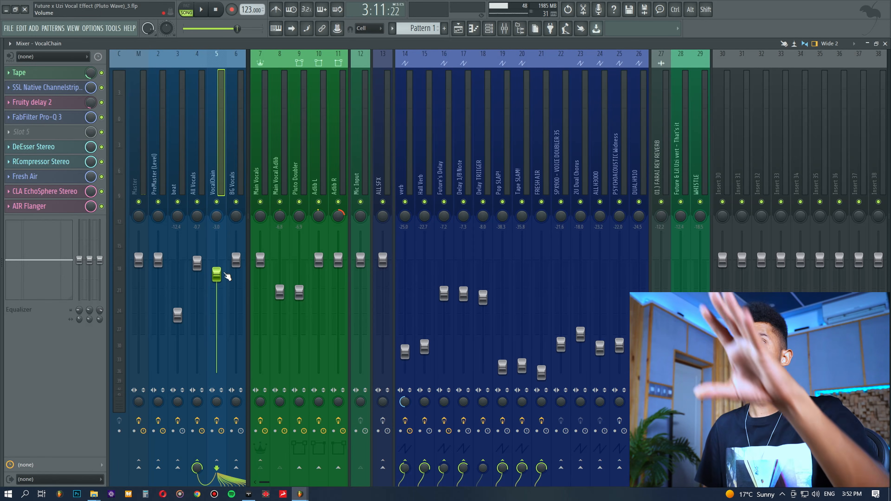
pyautogui.click(542, 373)
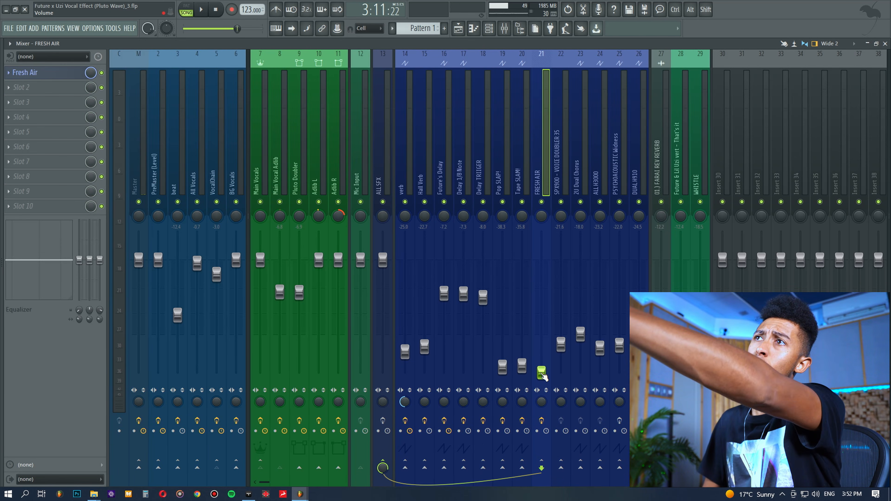
pyautogui.click(36, 76)
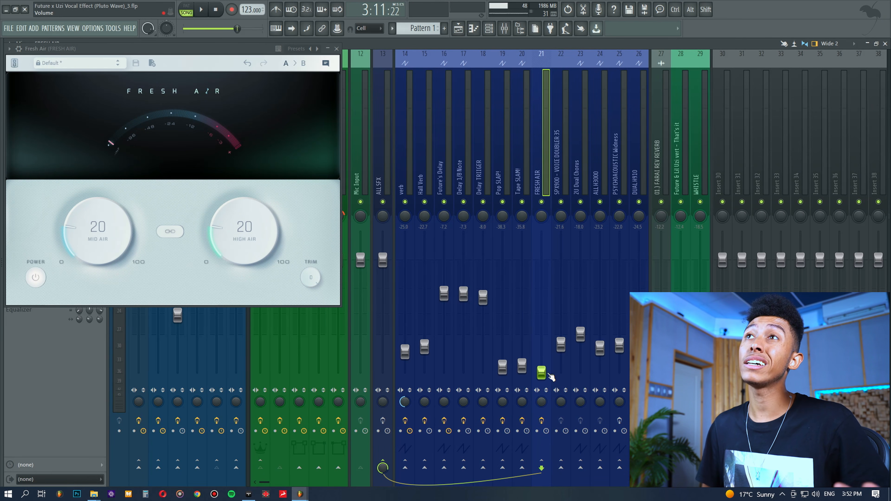
pyautogui.click(337, 49)
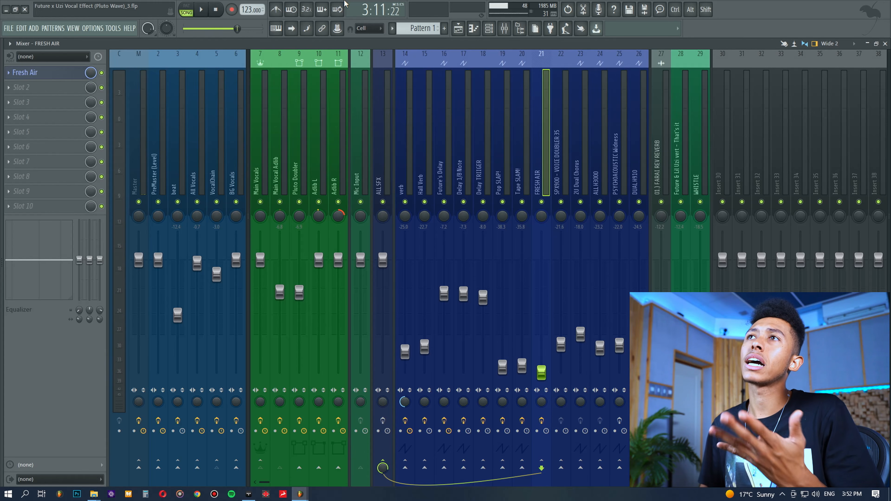
# During playback, raise the FRESH AIR send track's fader to about -16.6 dB, muting and unmuting the track to compare
pyautogui.click(220, 122)
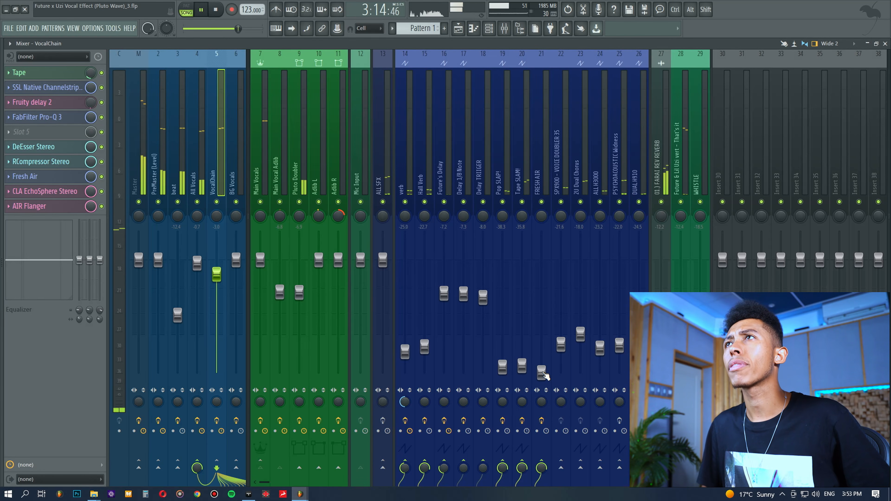
pyautogui.moveTo(543, 375); pyautogui.dragTo(542, 342)
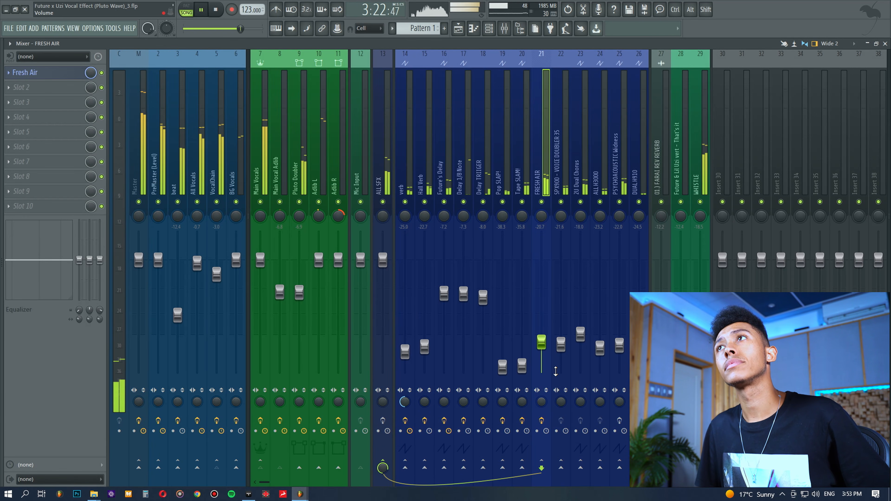
pyautogui.click(542, 202)
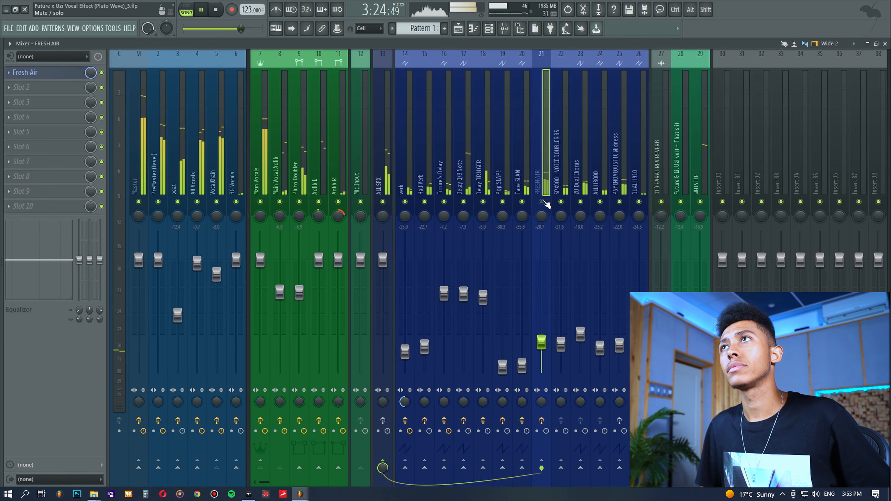
pyautogui.click(542, 202)
pyautogui.moveTo(542, 343); pyautogui.dragTo(542, 330)
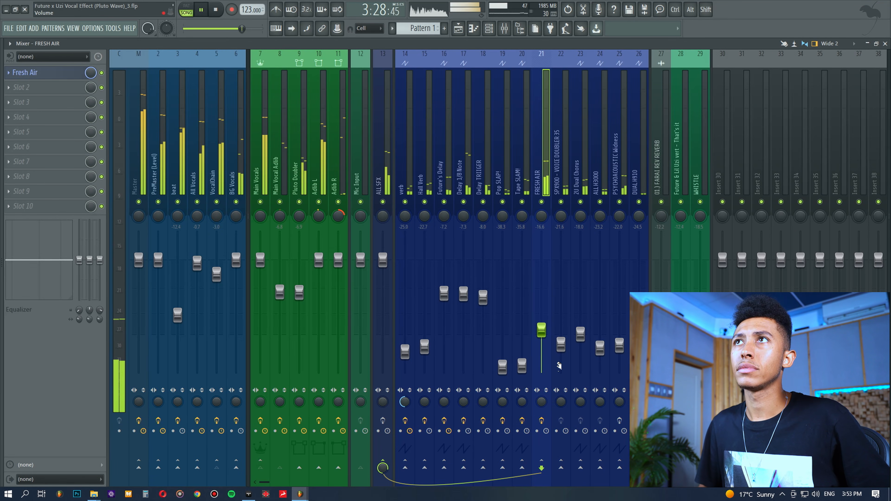
pyautogui.press('space')
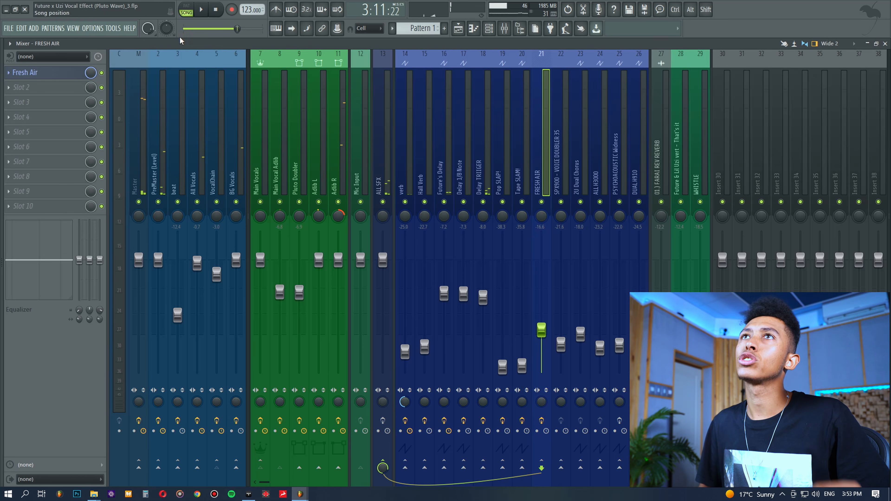
# Open the FRESH AIR send track's Fresh Air plugin and place its window clear of the effect slots
pyautogui.click(69, 72)
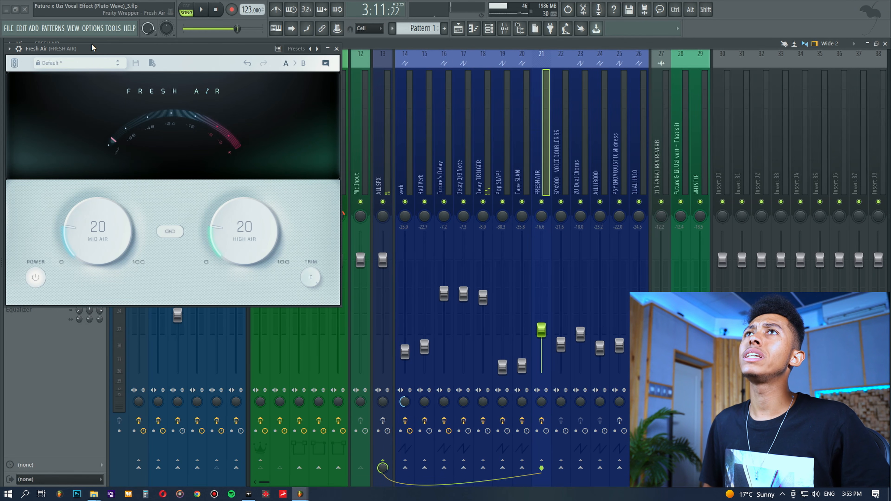
pyautogui.moveTo(92, 47); pyautogui.dragTo(199, 126)
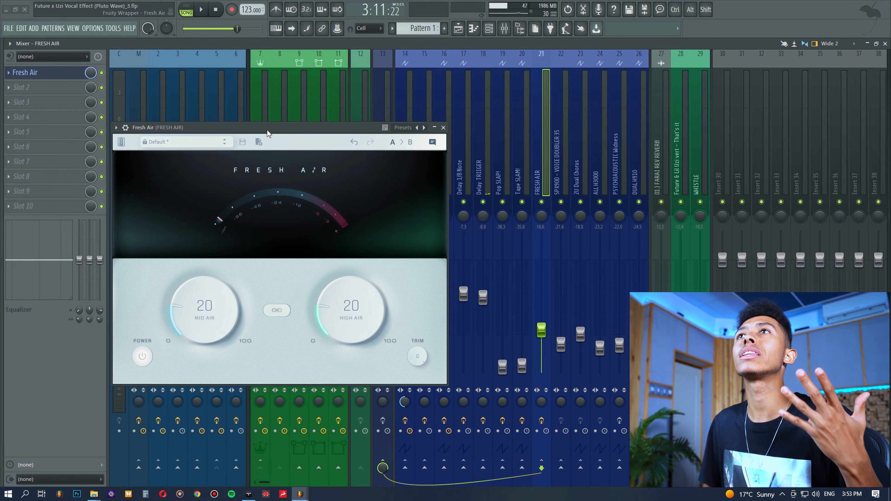
# Start playback in the playlist from about bar 103 and raise the Fresh Air plugin's Mid Air to 94
pyautogui.moveTo(265, 130); pyautogui.dragTo(338, 136)
pyautogui.press('F5')
pyautogui.click(262, 74)
pyautogui.press('space')
pyautogui.moveTo(281, 310); pyautogui.dragTo(441, 149)
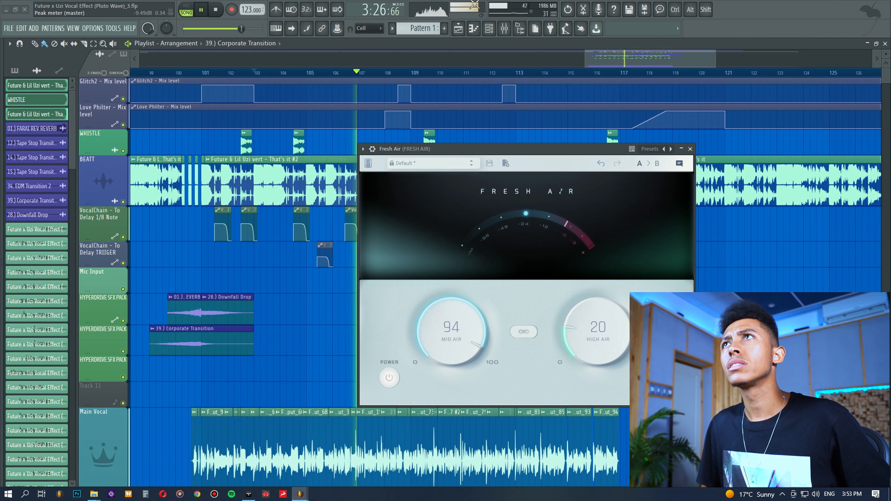
# Return to the mixer and compare the mix during playback with the FRESH AIR send track muted and unmuted
pyautogui.click(504, 29)
pyautogui.moveTo(454, 151); pyautogui.dragTo(593, 269)
pyautogui.press('space')
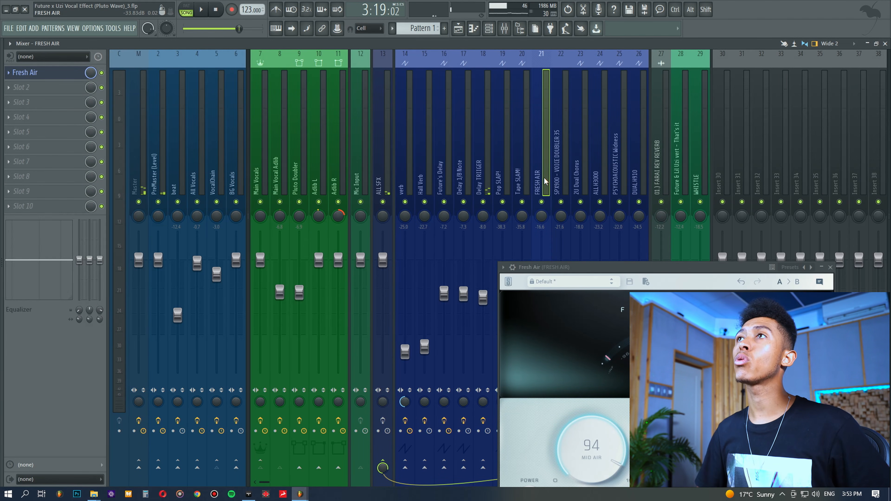
pyautogui.click(541, 202)
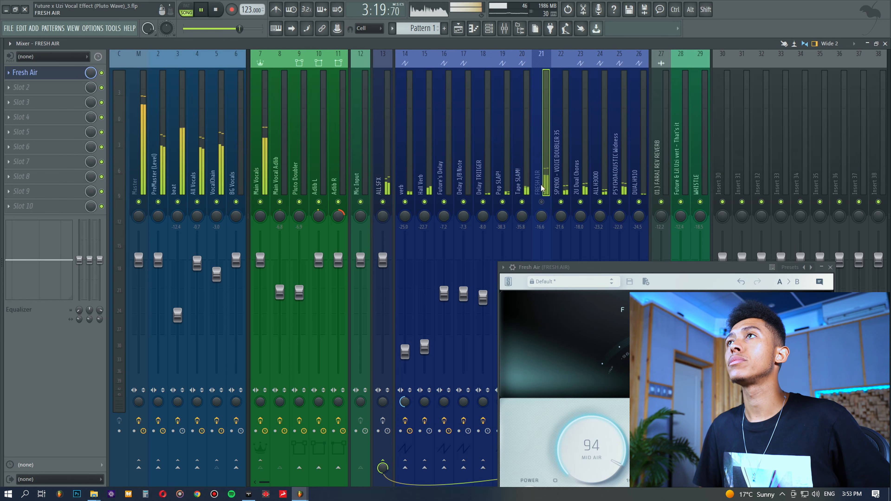
pyautogui.click(541, 202)
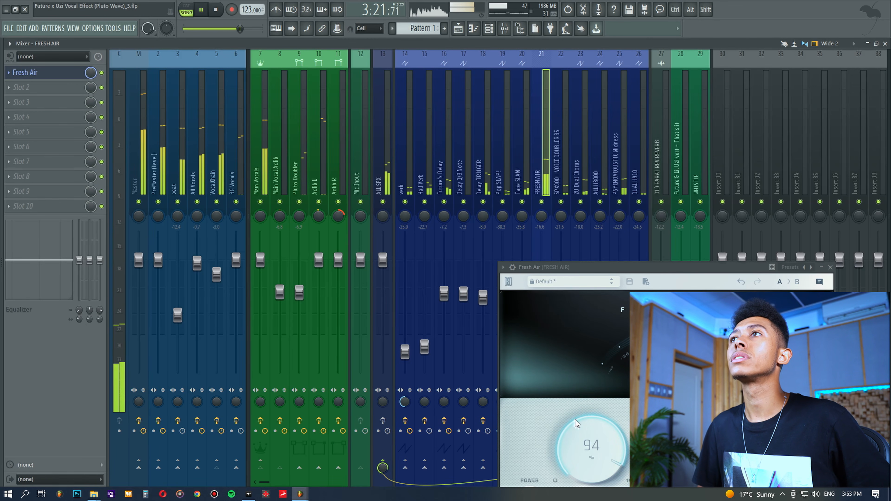
pyautogui.moveTo(580, 268); pyautogui.dragTo(445, 74)
pyautogui.press('space')
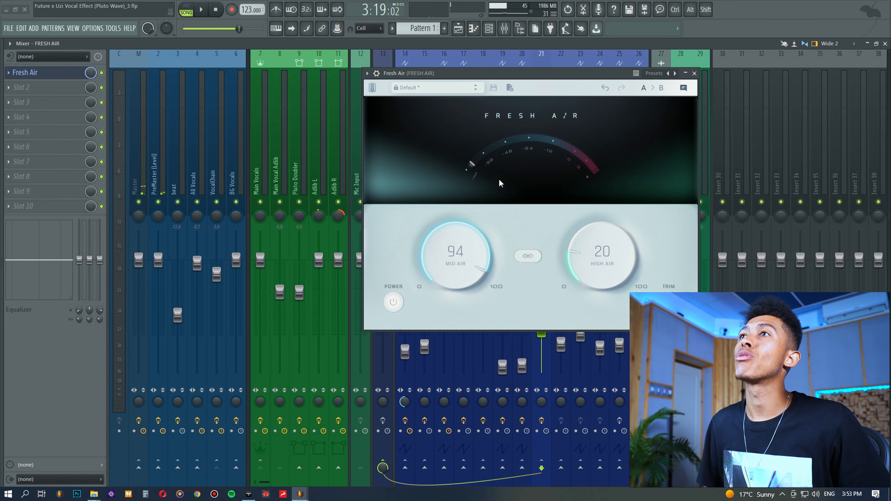
# During playback, tune the FRESH AIR send's Fresh Air plugin to Mid Air 52 and High Air 12
pyautogui.moveTo(445, 248); pyautogui.dragTo(445, 252)
pyautogui.moveTo(555, 74); pyautogui.dragTo(390, 93)
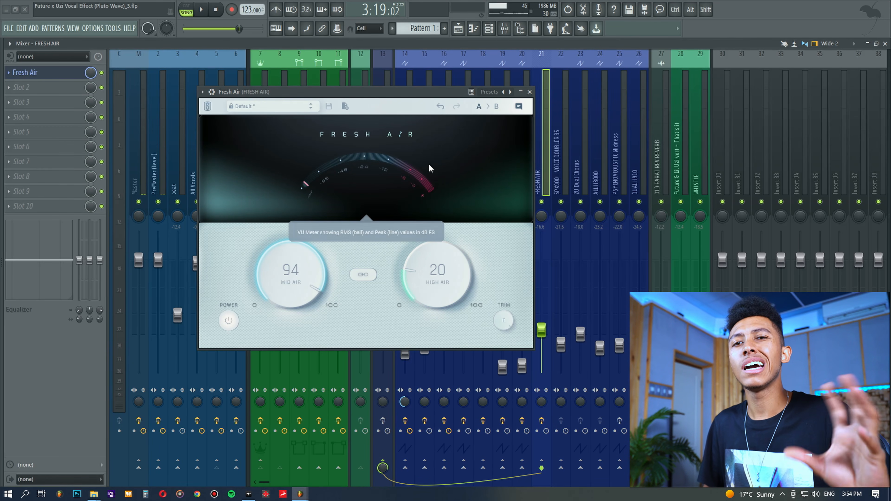
pyautogui.moveTo(411, 96); pyautogui.dragTo(388, 161)
pyautogui.press('space')
pyautogui.moveTo(427, 334); pyautogui.dragTo(423, 353)
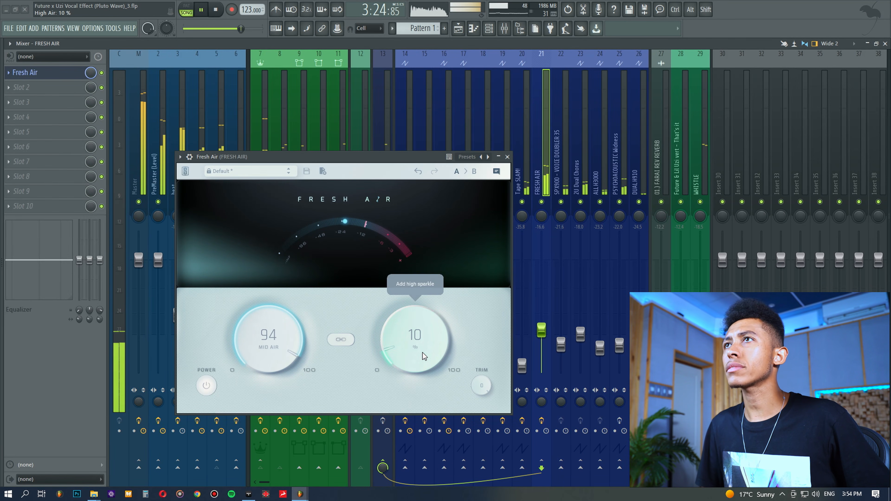
pyautogui.moveTo(405, 337); pyautogui.dragTo(405, 338)
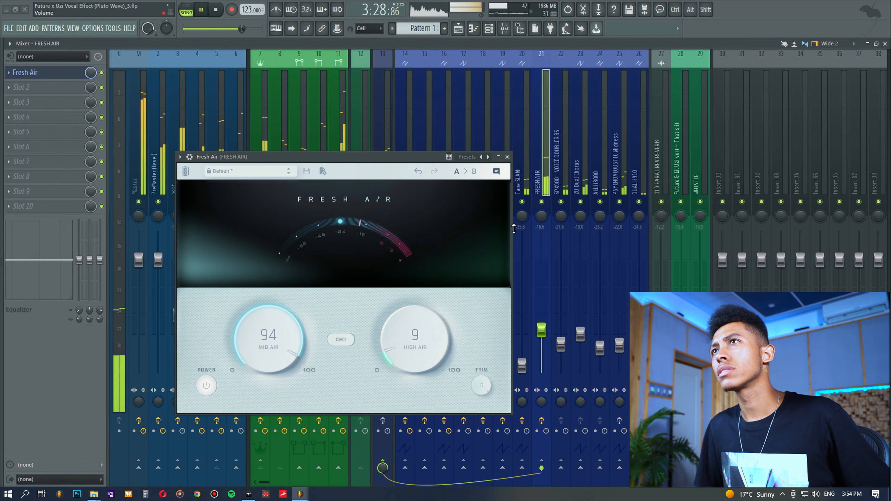
pyautogui.moveTo(285, 343); pyautogui.dragTo(278, 409)
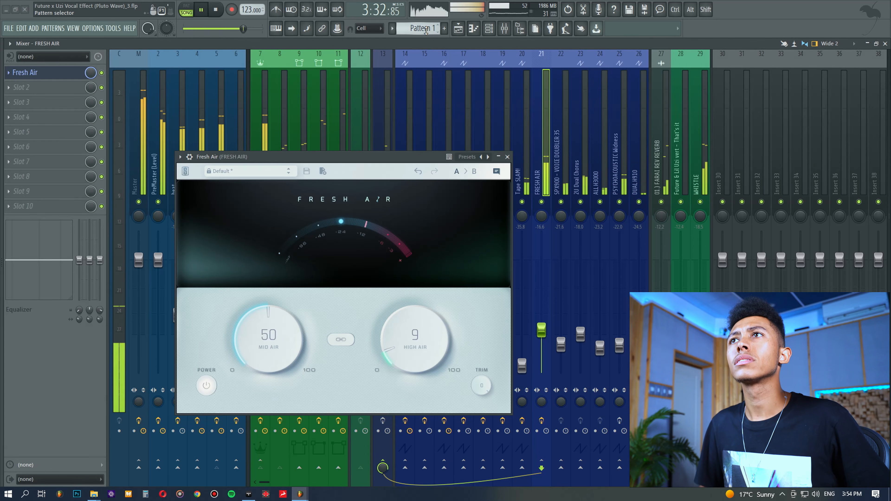
pyautogui.moveTo(297, 323); pyautogui.dragTo(290, 364)
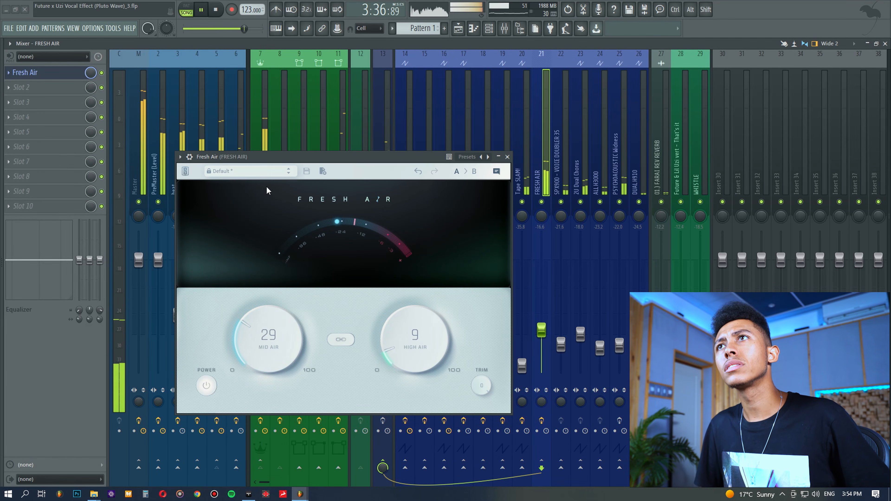
pyautogui.moveTo(275, 308); pyautogui.dragTo(270, 265)
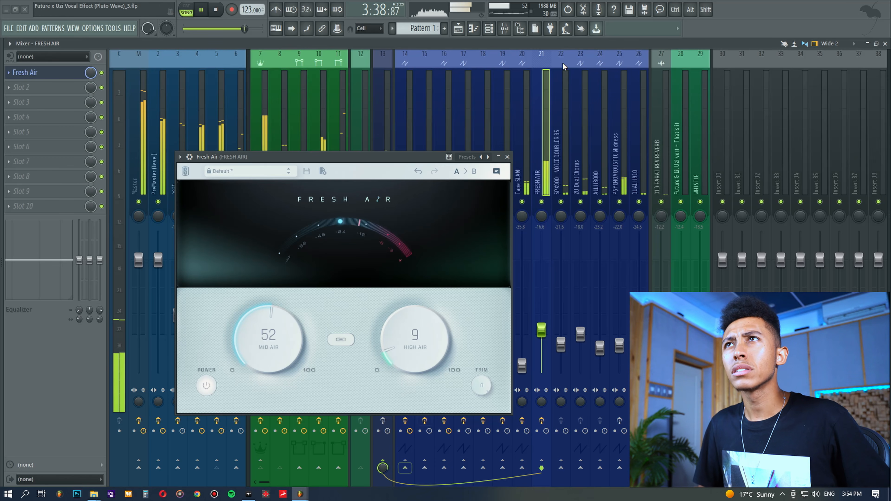
pyautogui.moveTo(426, 336); pyautogui.dragTo(425, 331)
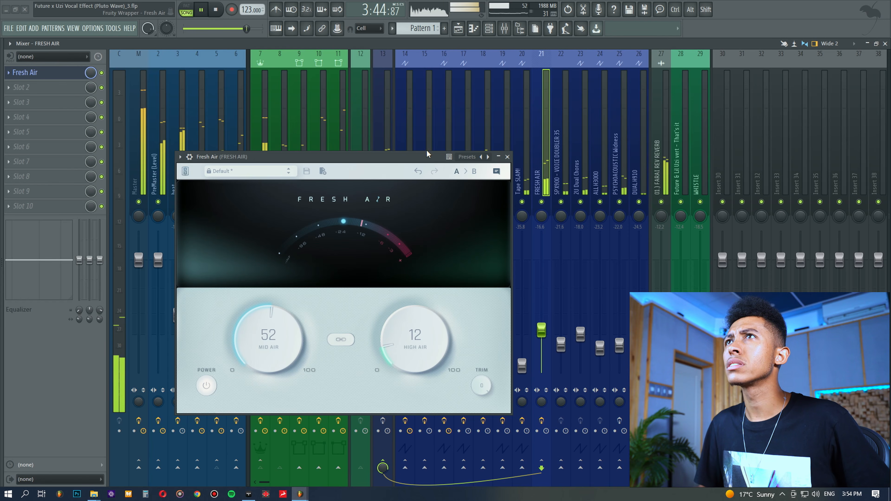
pyautogui.press('space')
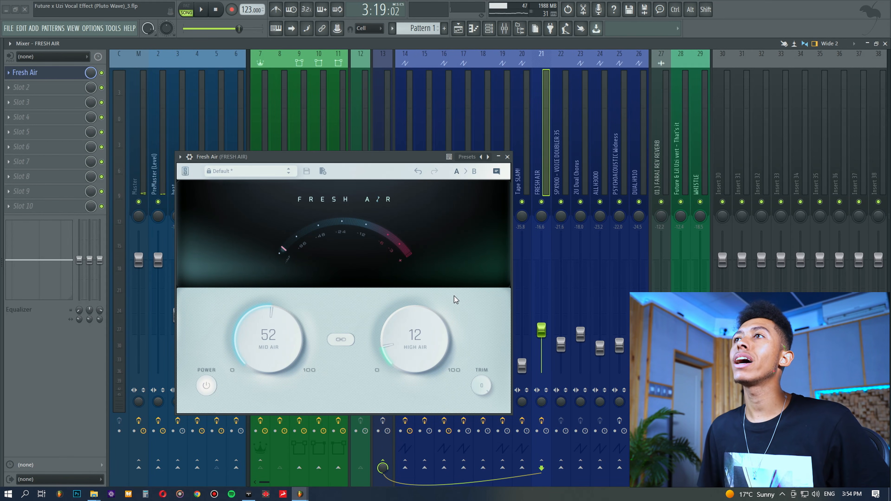
# Close the Fresh Air plugin and set the FRESH AIR track's fader to about -19.0 dB, comparing the mix with the track muted and unmuted
pyautogui.moveTo(541, 330); pyautogui.dragTo(541, 355)
pyautogui.press('space')
pyautogui.click(508, 157)
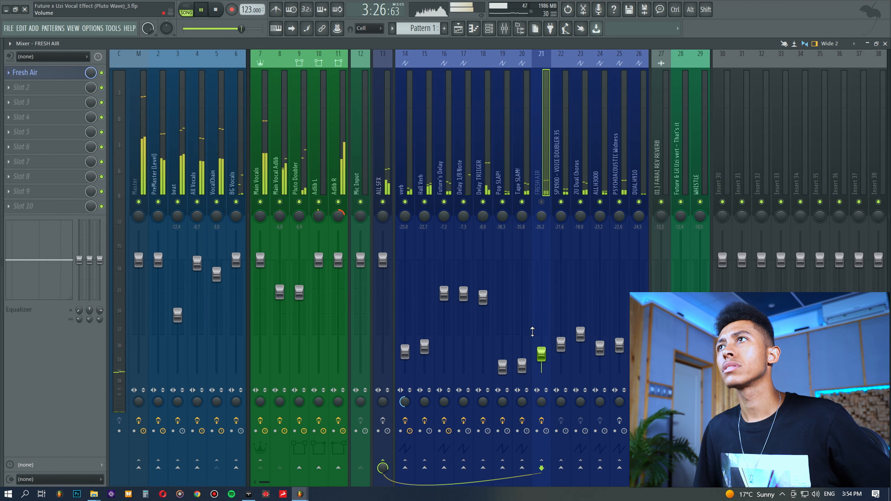
pyautogui.moveTo(541, 354); pyautogui.dragTo(542, 345)
pyautogui.click(541, 201)
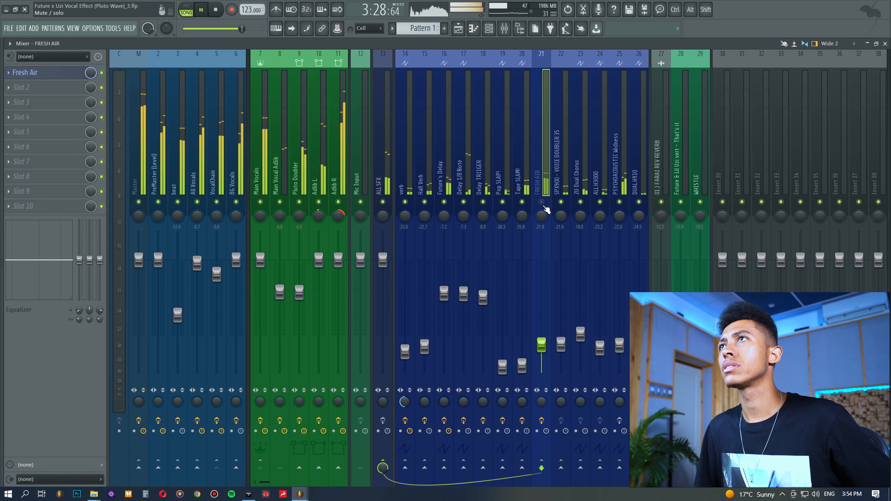
pyautogui.click(542, 202)
pyautogui.moveTo(541, 346); pyautogui.dragTo(542, 338)
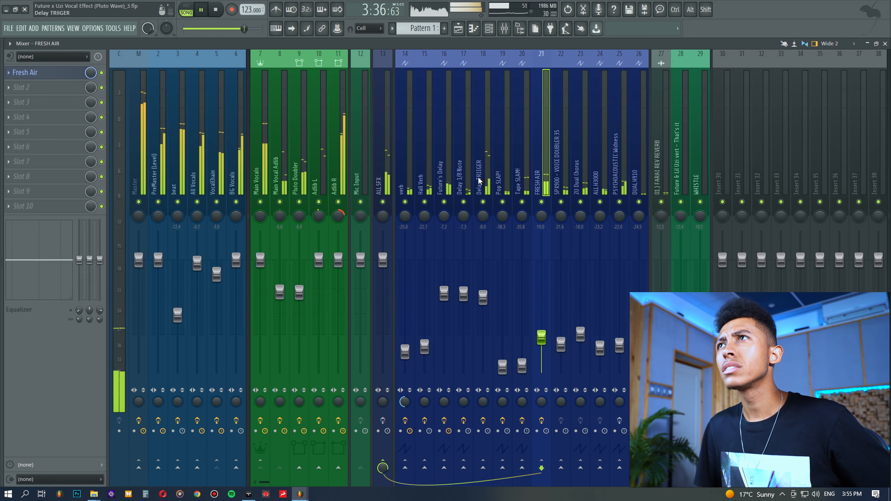
pyautogui.press('space')
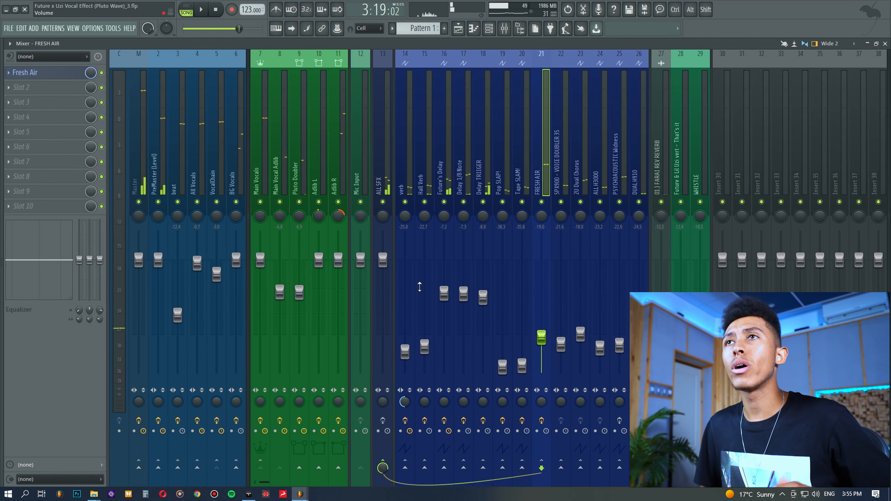
# Adjust the Master track's stereo separation and select the Delay TRIIGER track
pyautogui.moveTo(140, 403); pyautogui.dragTo(140, 372)
pyautogui.click(487, 146)
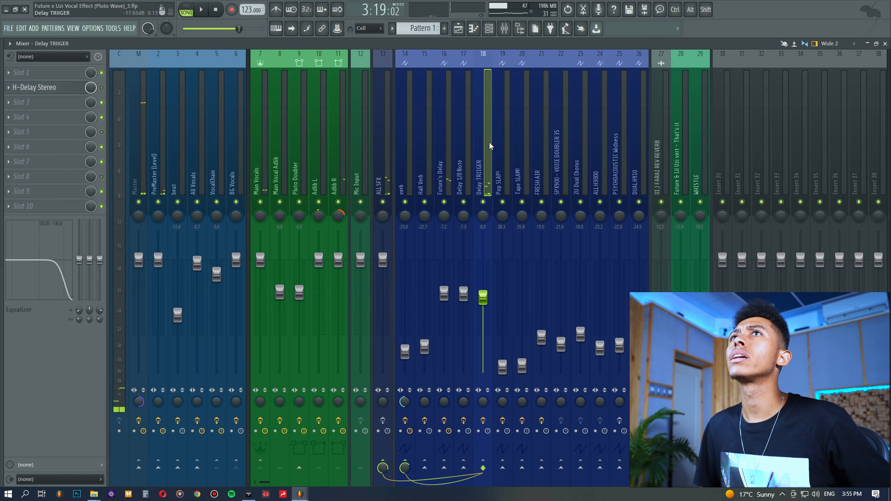
# During playback, raise the FRESH AIR track's fader to about -12.6 dB and toggle its mute to compare
pyautogui.press('space')
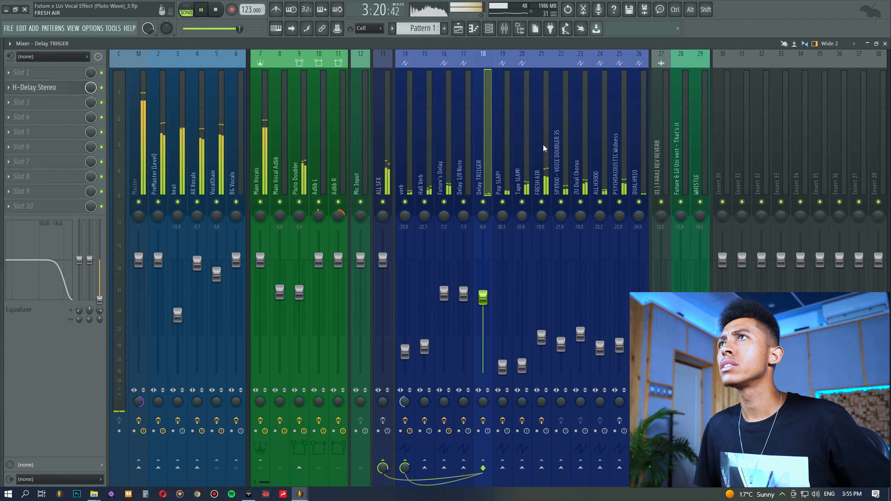
pyautogui.click(542, 169)
pyautogui.click(541, 202)
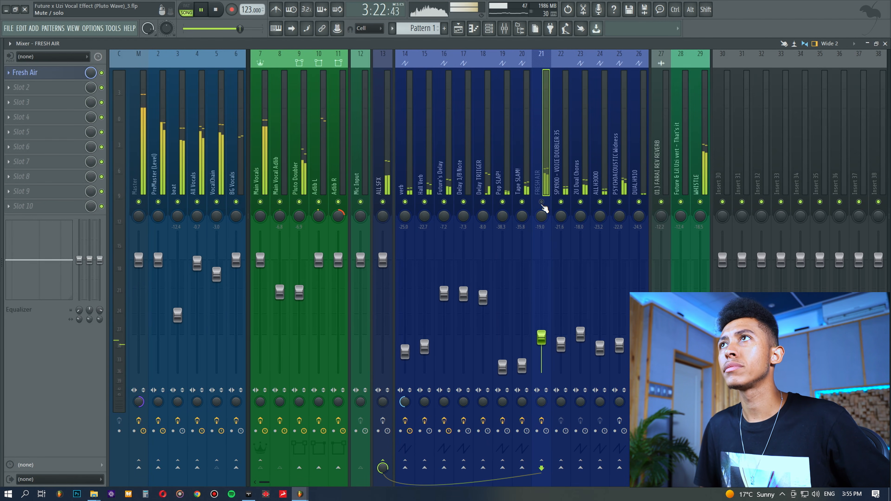
pyautogui.click(542, 202)
pyautogui.moveTo(542, 338); pyautogui.dragTo(541, 316)
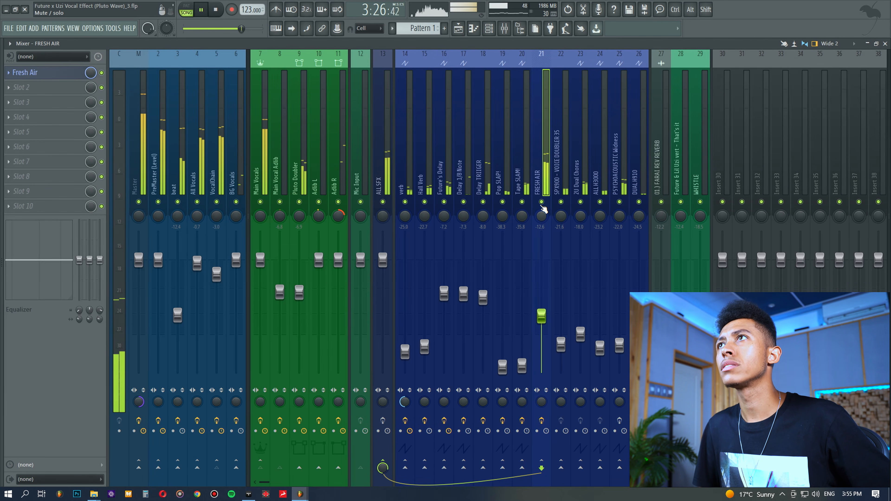
pyautogui.click(542, 202)
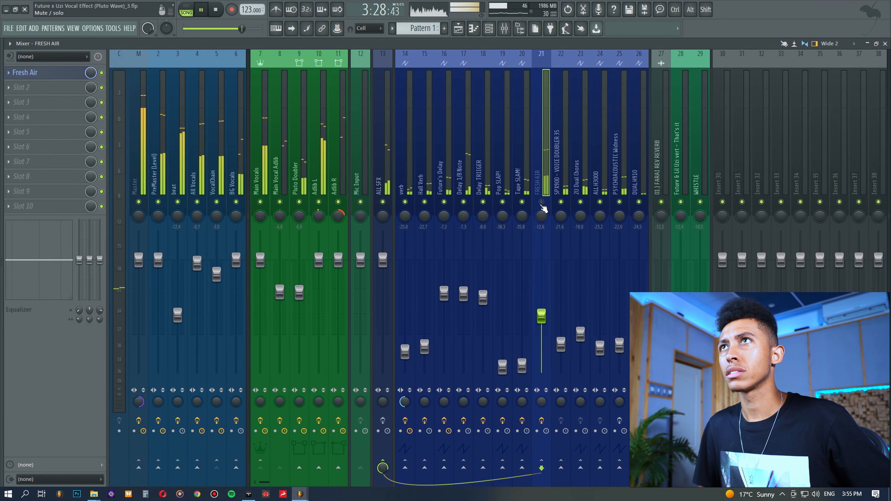
pyautogui.click(541, 202)
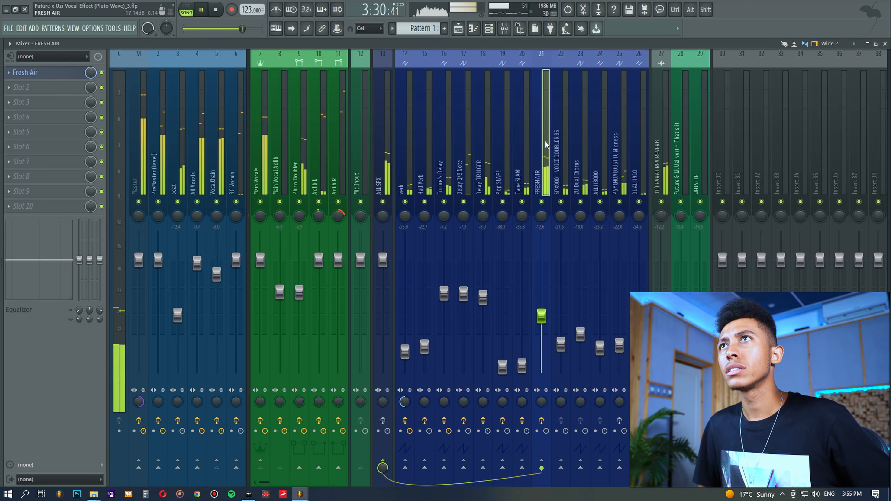